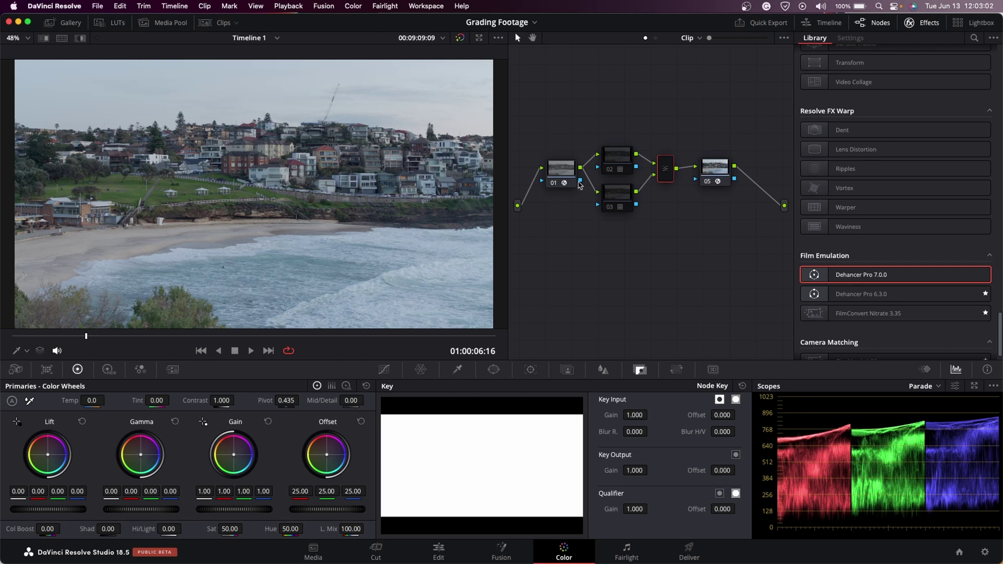
Step: Check that node 01's LogC4-to-DaVinci Intermediate transform keeps tone mapping None, then view node 05's CST
click(930, 23)
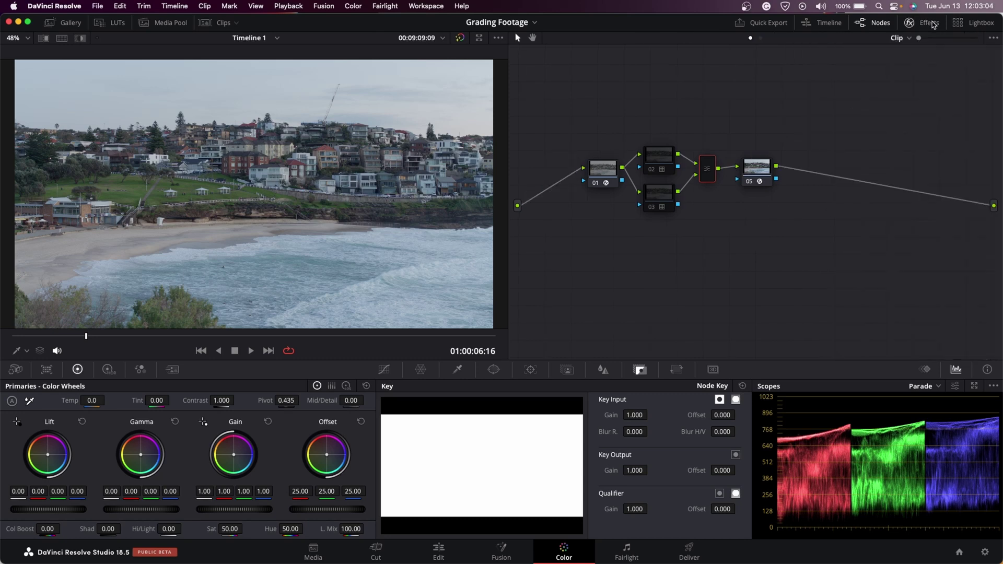
click(929, 23)
click(570, 176)
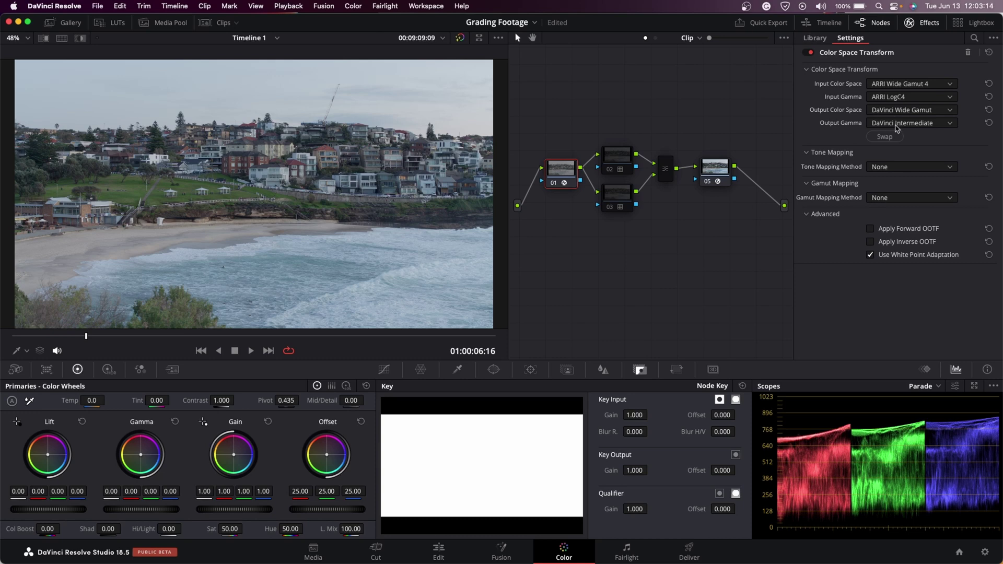
click(885, 167)
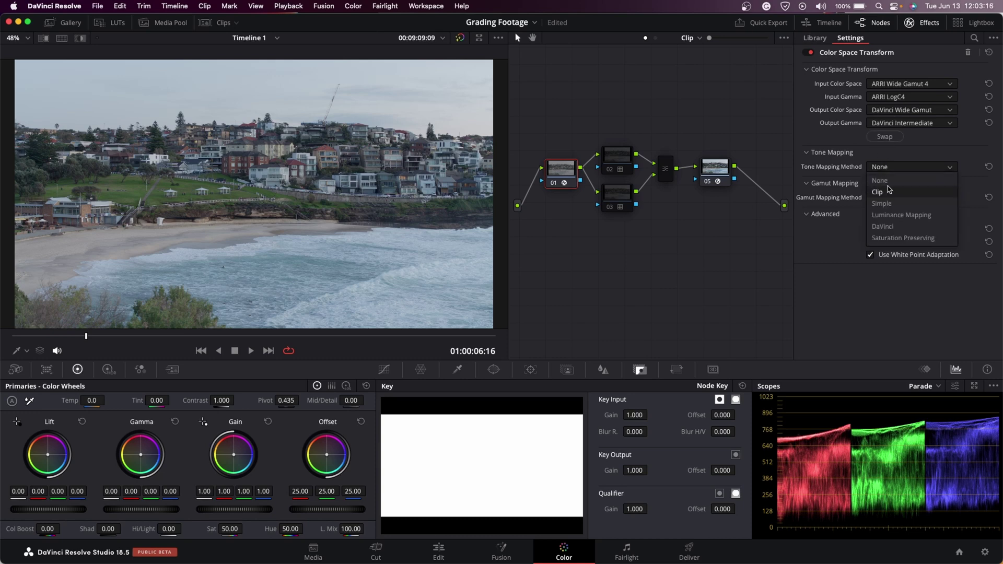
click(890, 184)
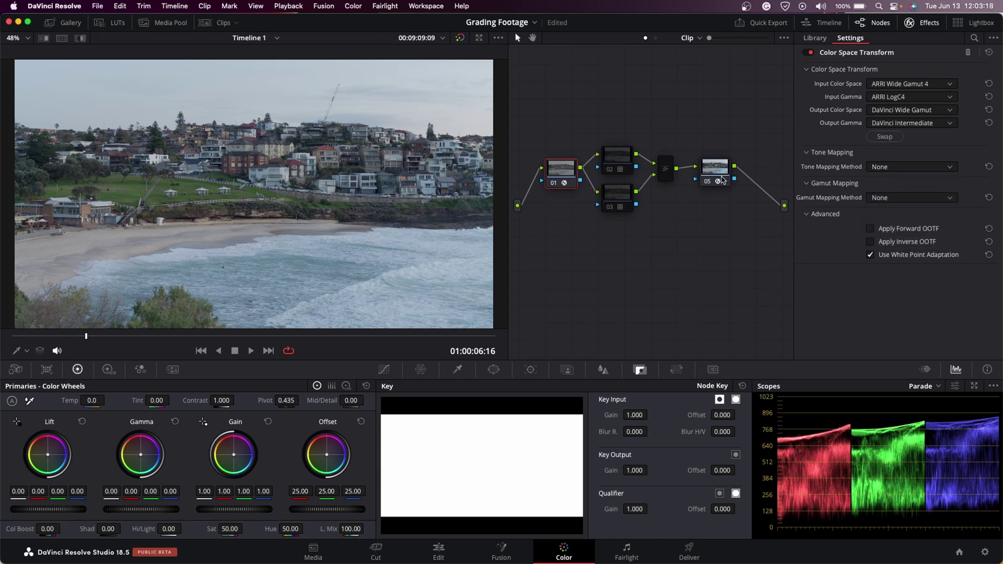
click(719, 173)
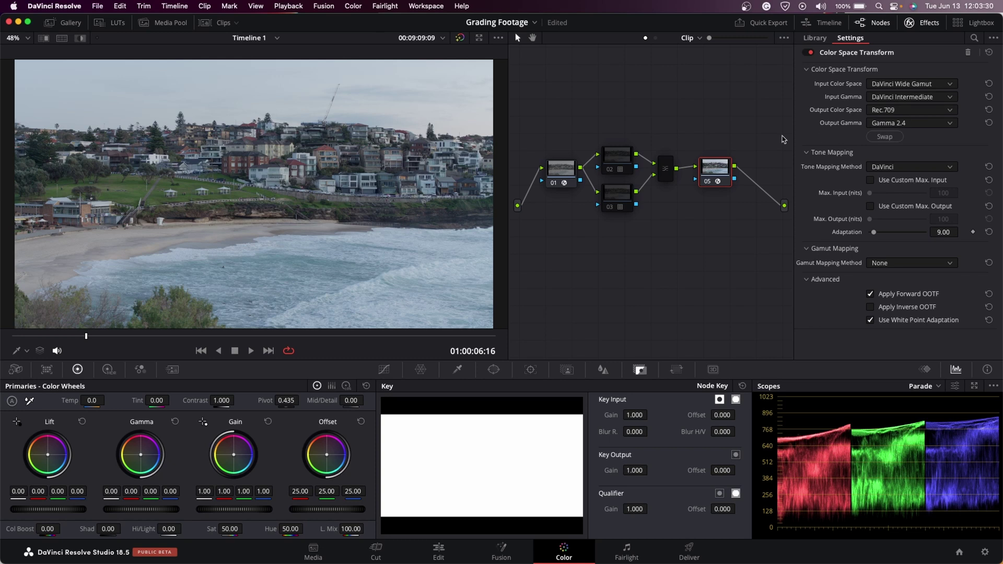
Step: Marquee-select nodes 02, 03 and the Layer Mixer, deselect, then select node 02
drag(605, 122, 673, 270)
click(672, 253)
click(619, 168)
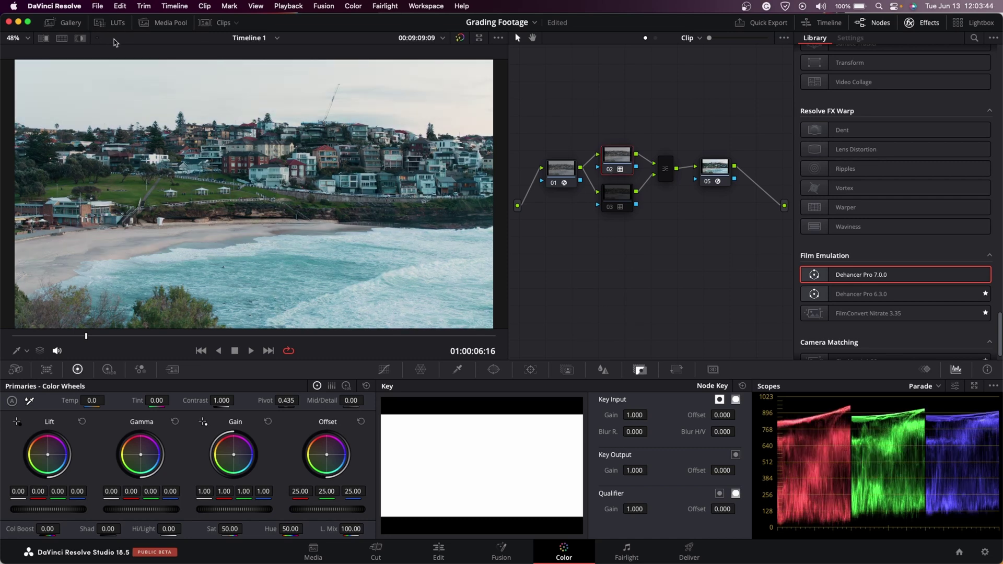
click(106, 24)
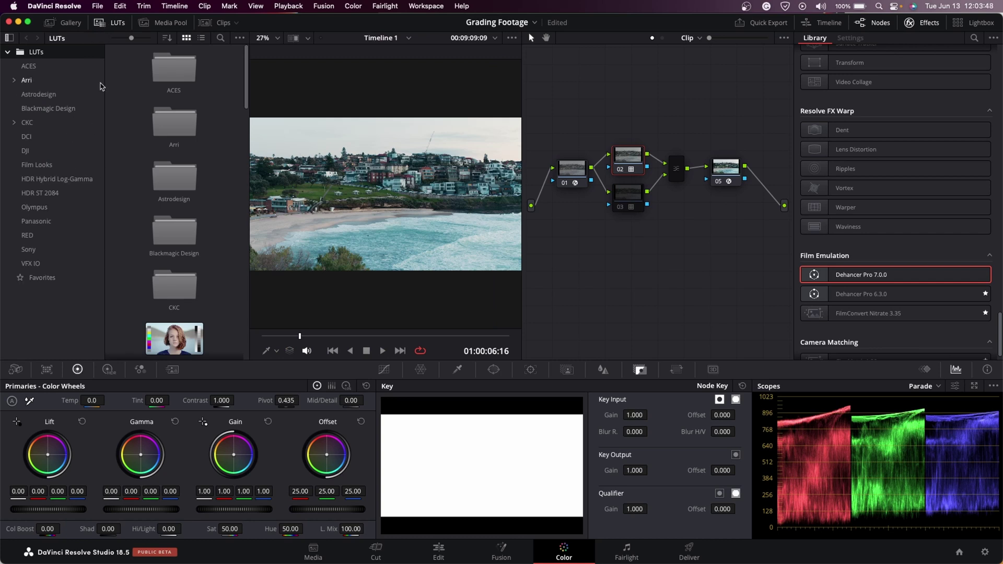
click(111, 24)
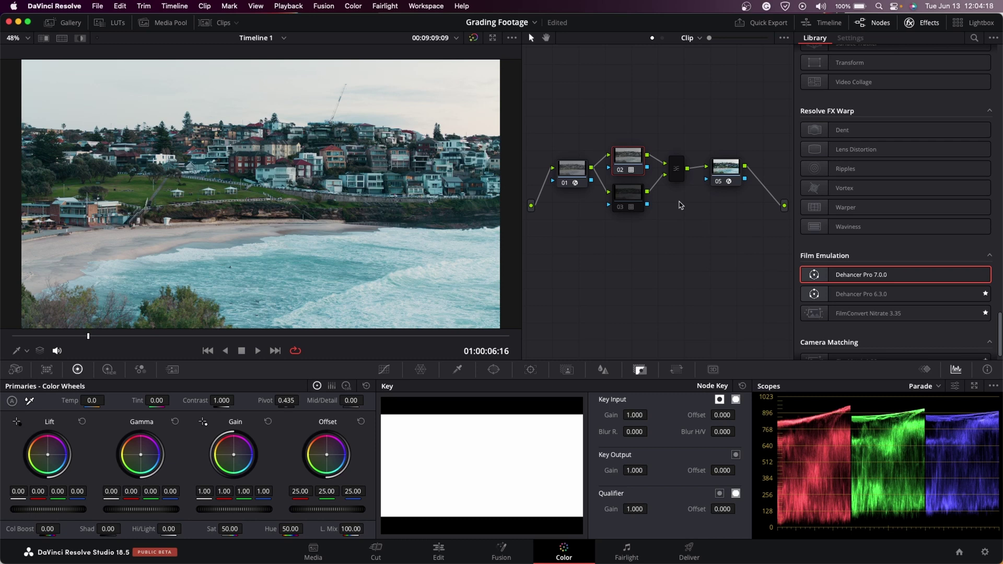
drag(680, 222, 629, 126)
Step: Move the Layer Mixer node slightly down-right, then select node 03 and the mixer again
click(676, 168)
drag(676, 168, 679, 174)
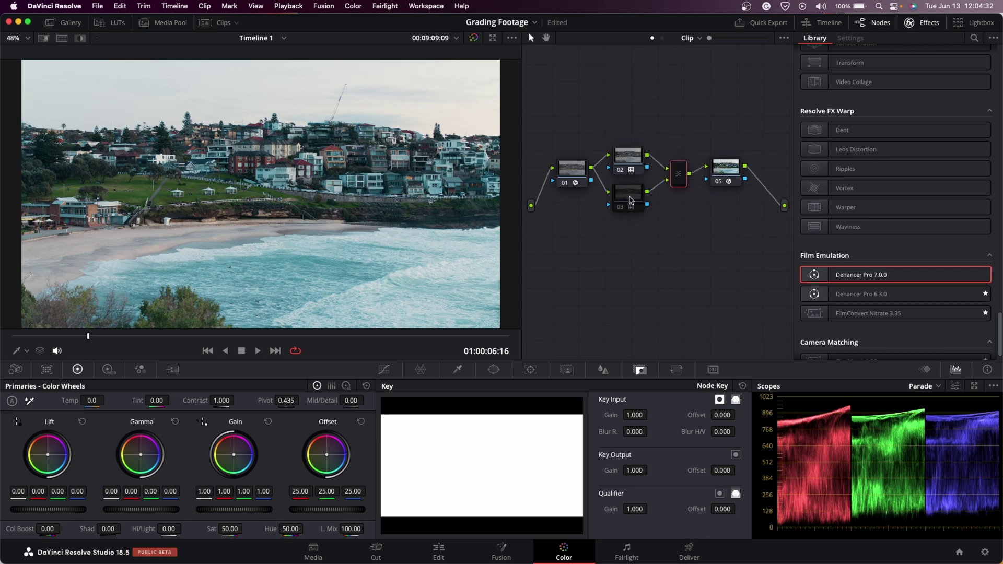
click(632, 203)
click(679, 181)
Step: Set the Layer Mixer's Composite Mode to Color, then select node 02
right_click(679, 180)
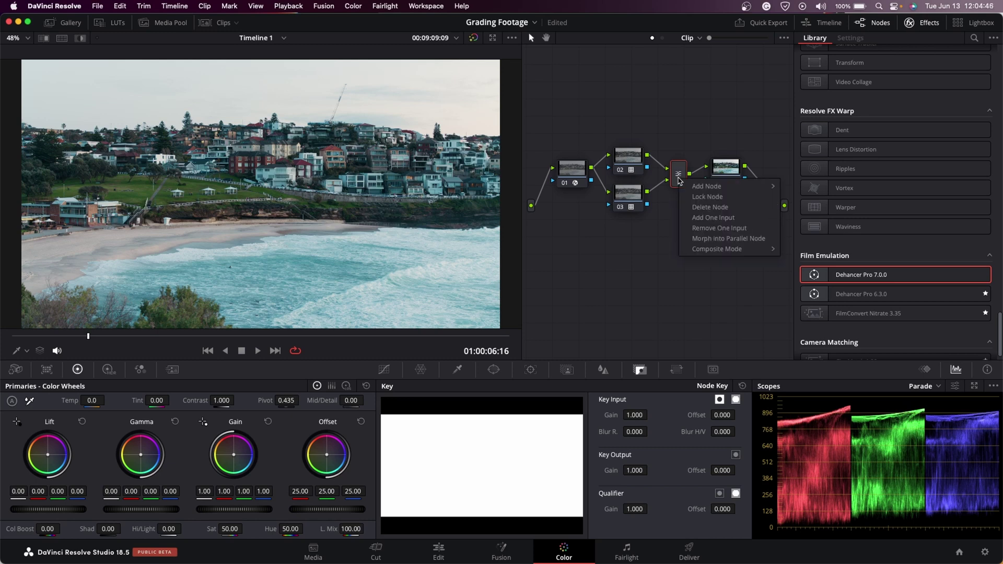
mouse_move(706, 250)
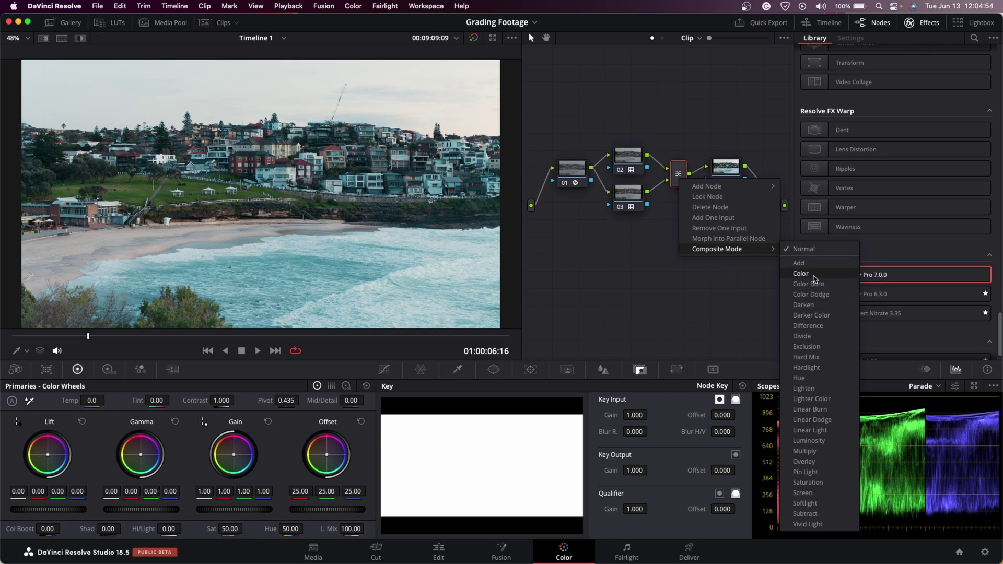
click(813, 276)
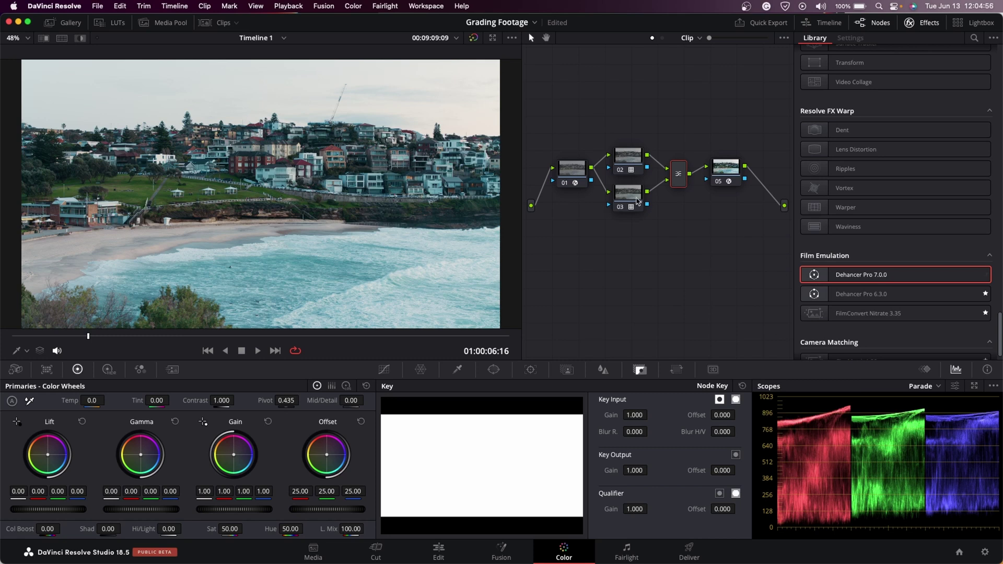
click(627, 160)
click(636, 470)
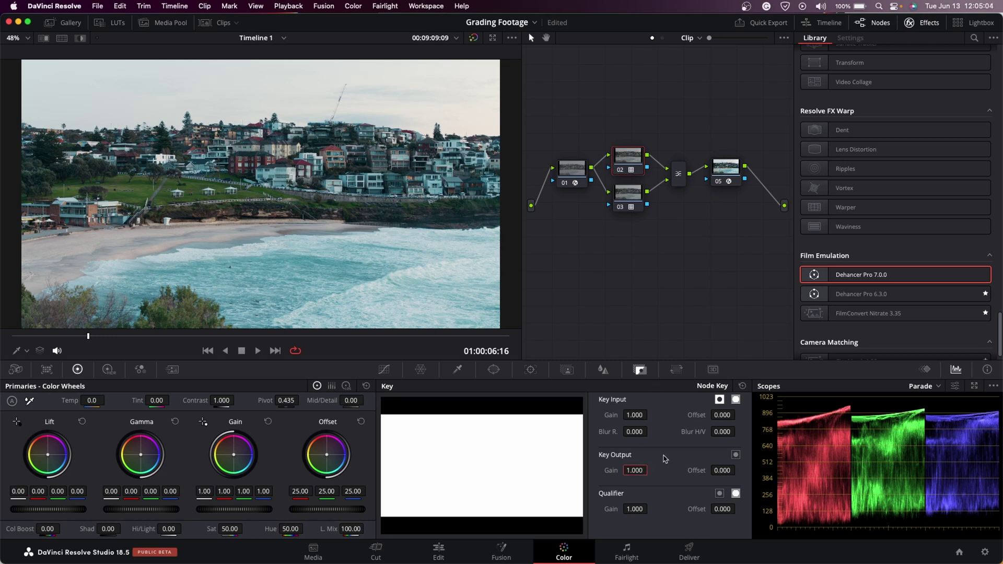
text(0)
key(Return)
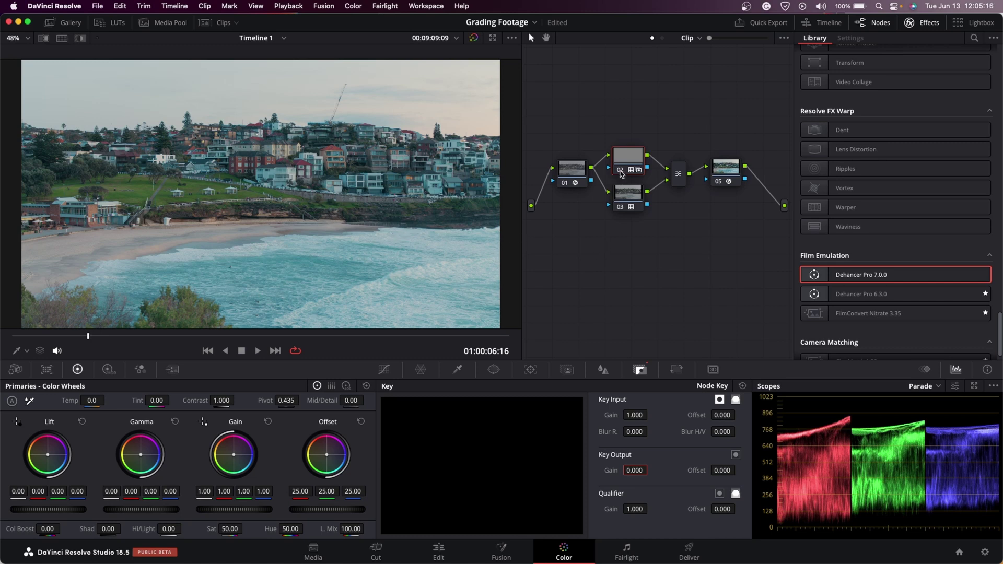
double_click(614, 472)
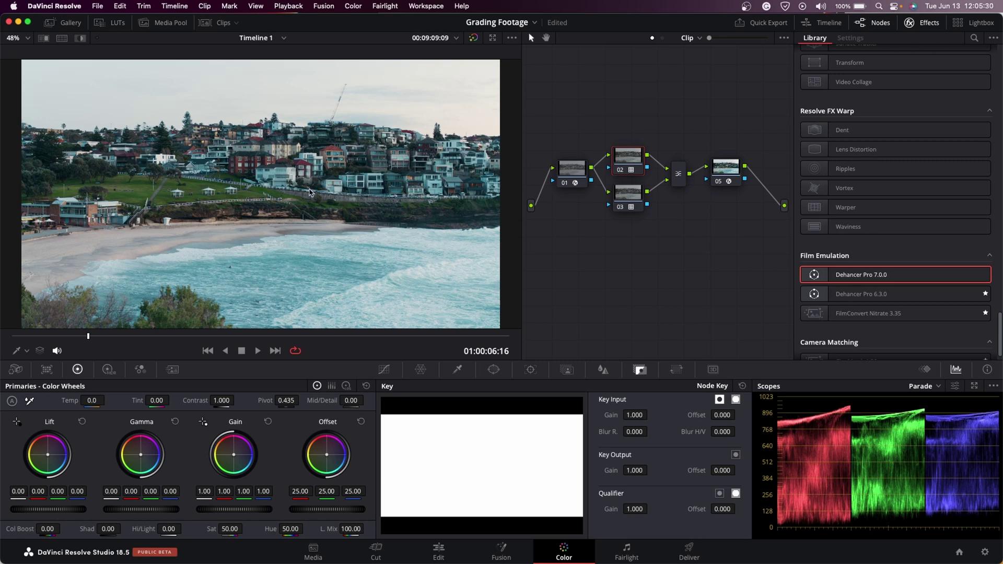
click(683, 172)
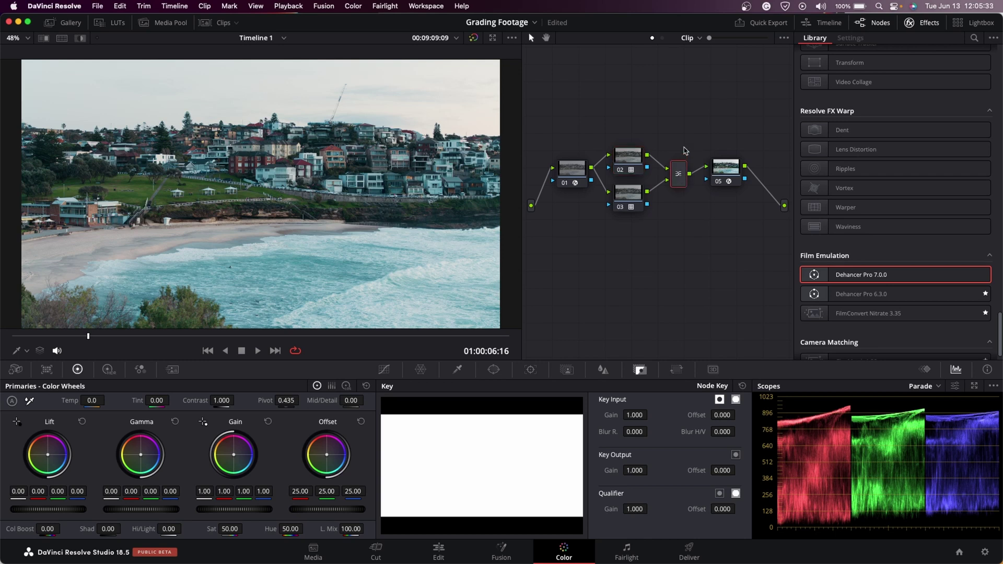
Step: Change the Layer Mixer's composite blend mode and select node 02
right_click(677, 179)
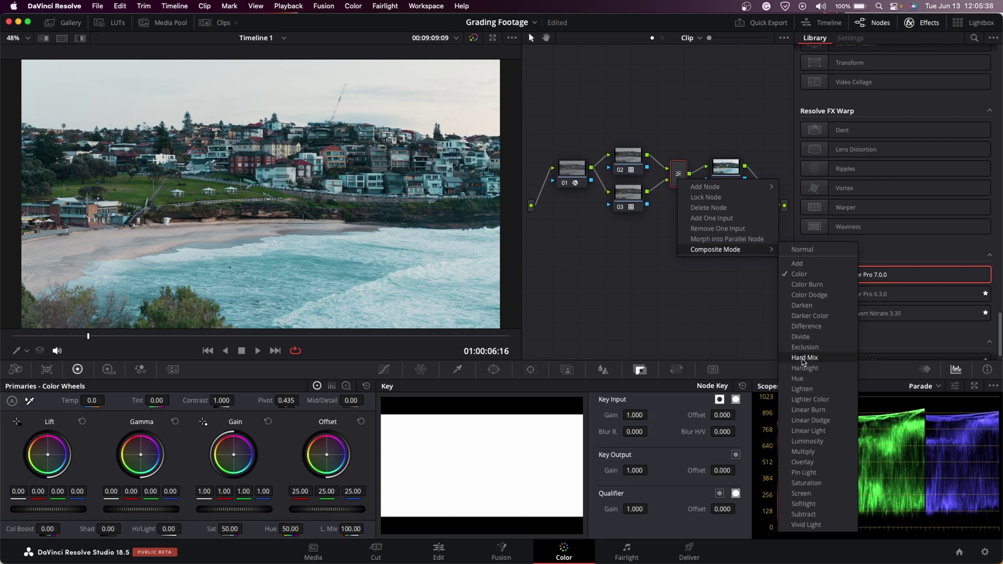
click(813, 442)
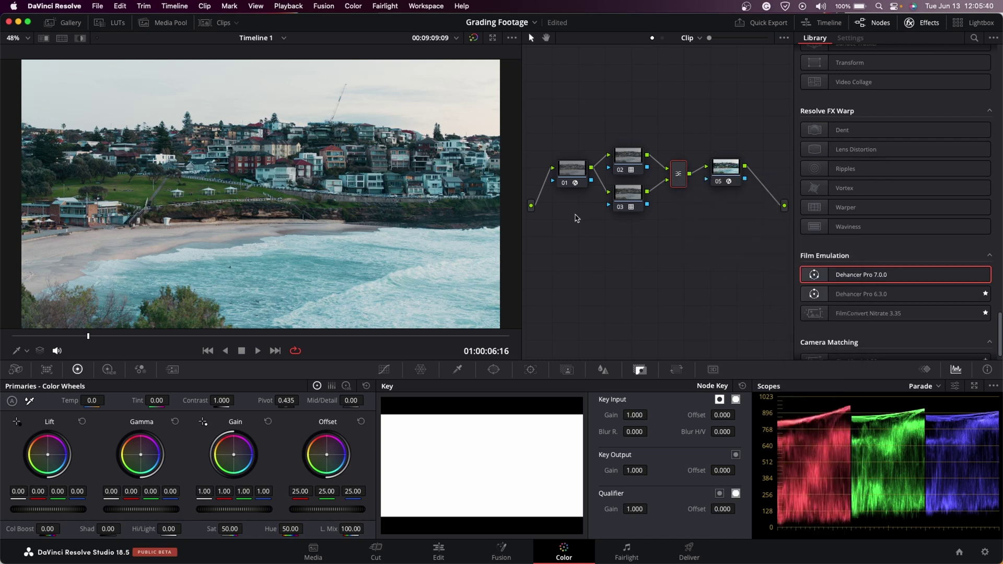
click(640, 155)
Step: Set node 02's key output gain to 0
double_click(635, 470)
text(0)
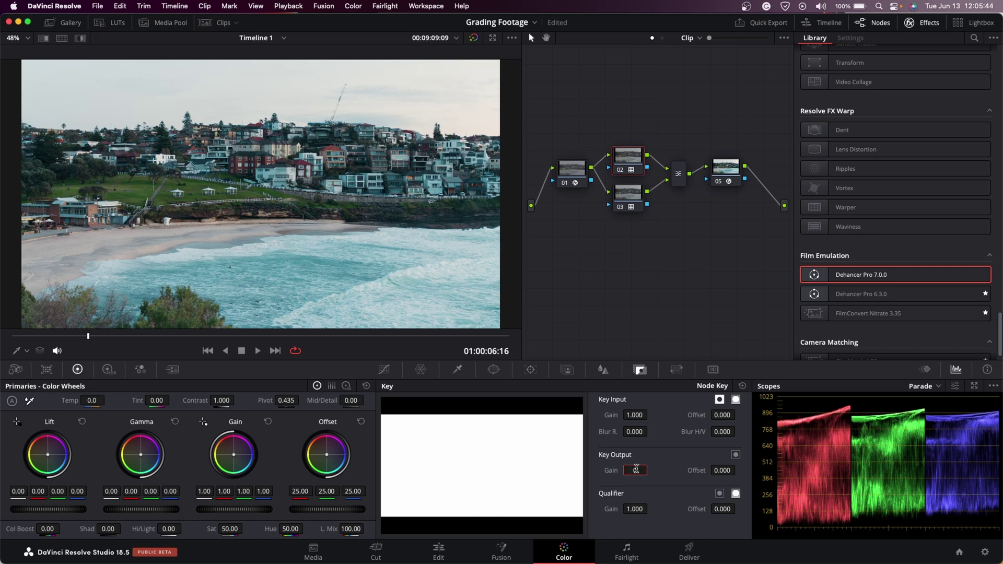
key(Return)
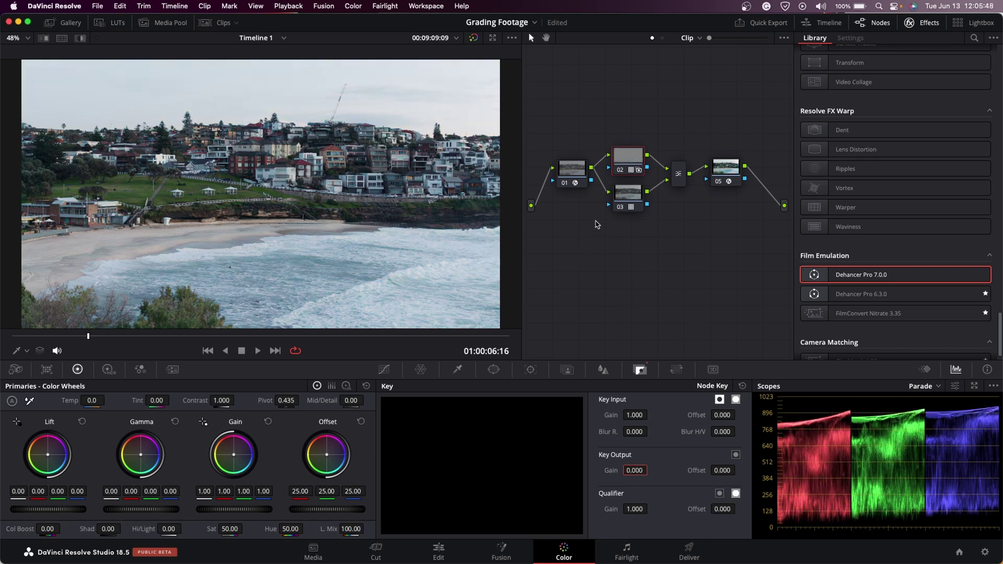
click(623, 213)
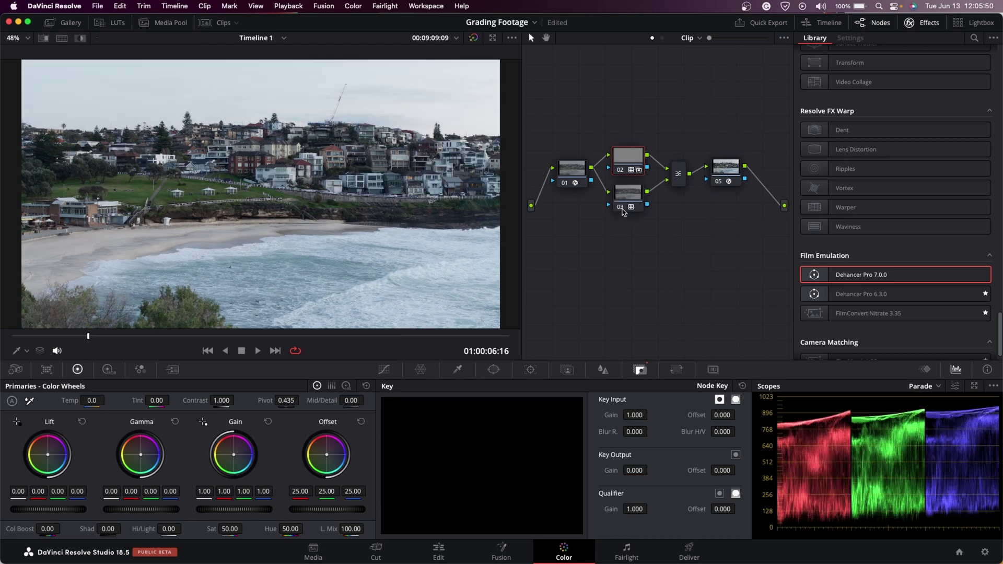
Step: Toggle node 03 off and on to compare, then load the serial 01→02→03 grade version
click(623, 211)
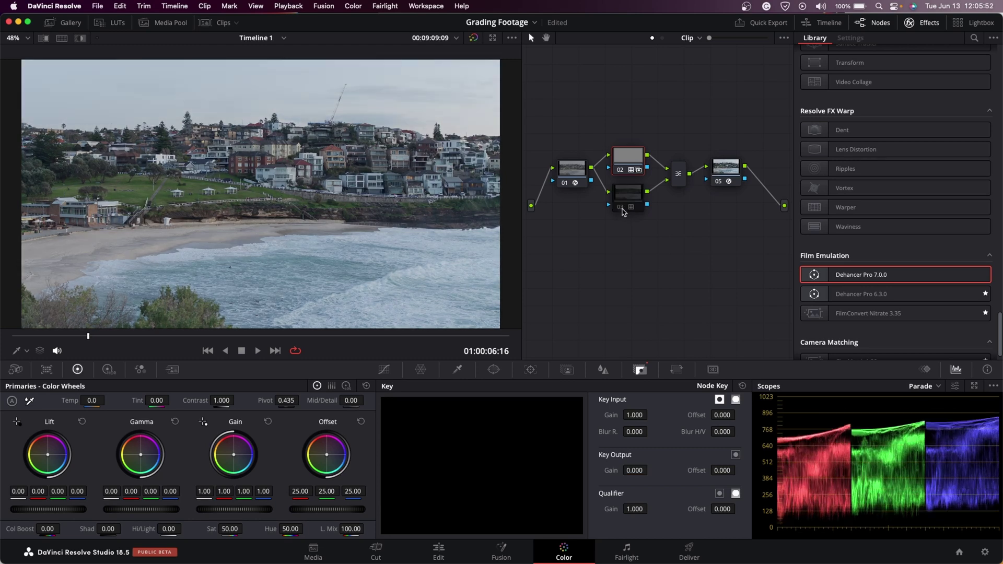
click(623, 211)
click(623, 211)
click(623, 211)
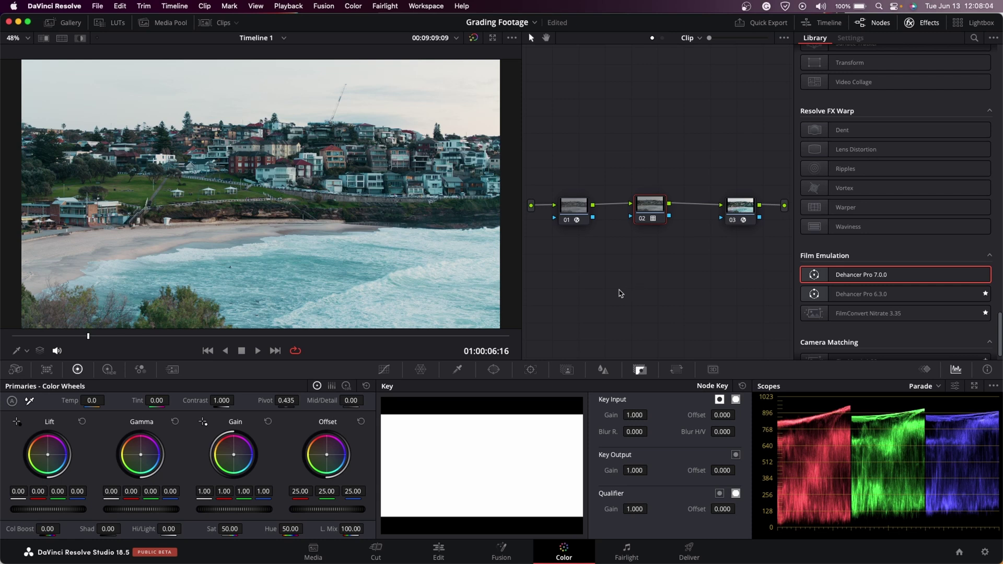
key(super+b)
drag(630, 112, 684, 235)
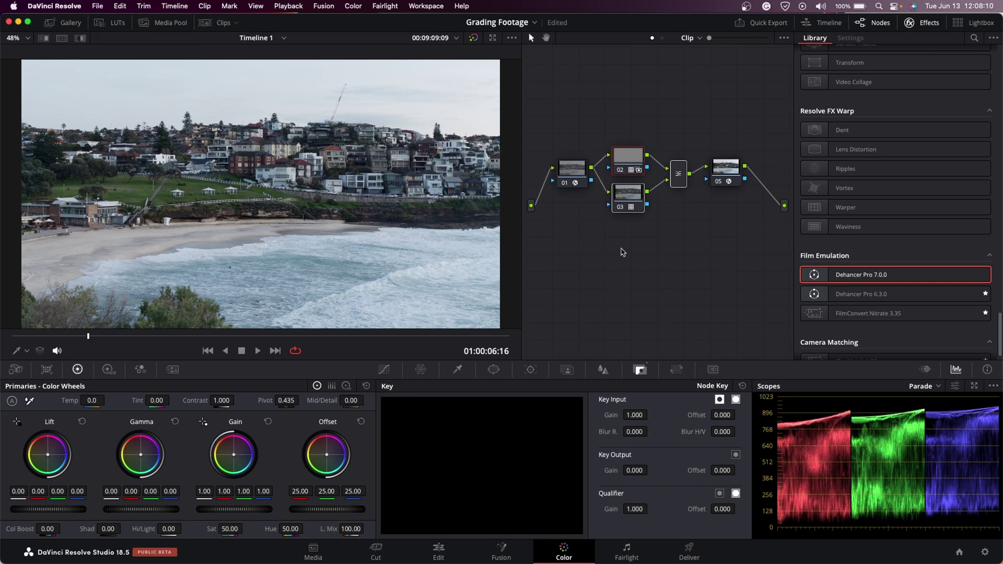
click(619, 253)
drag(693, 236, 614, 166)
click(611, 261)
key(super+z)
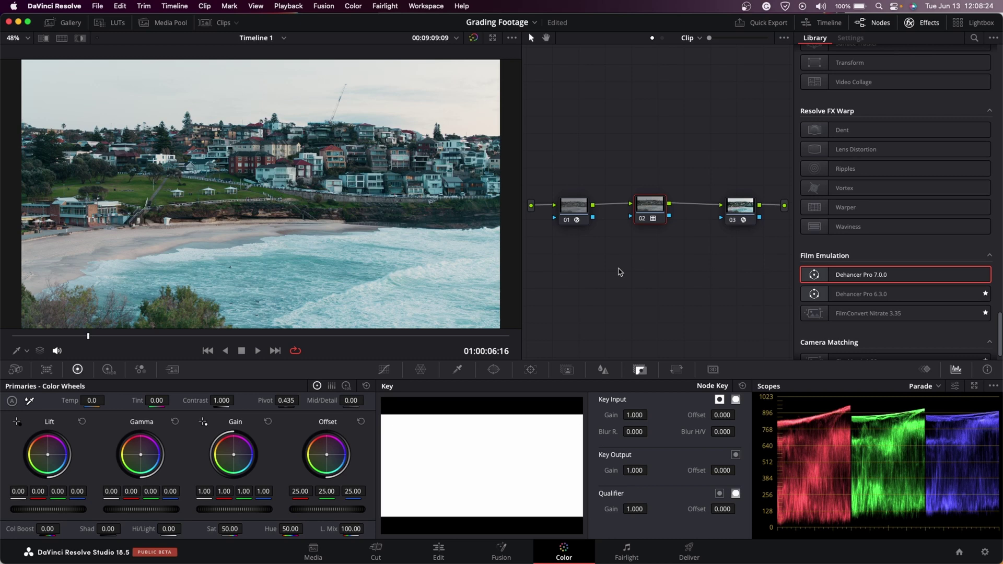
drag(651, 208, 653, 213)
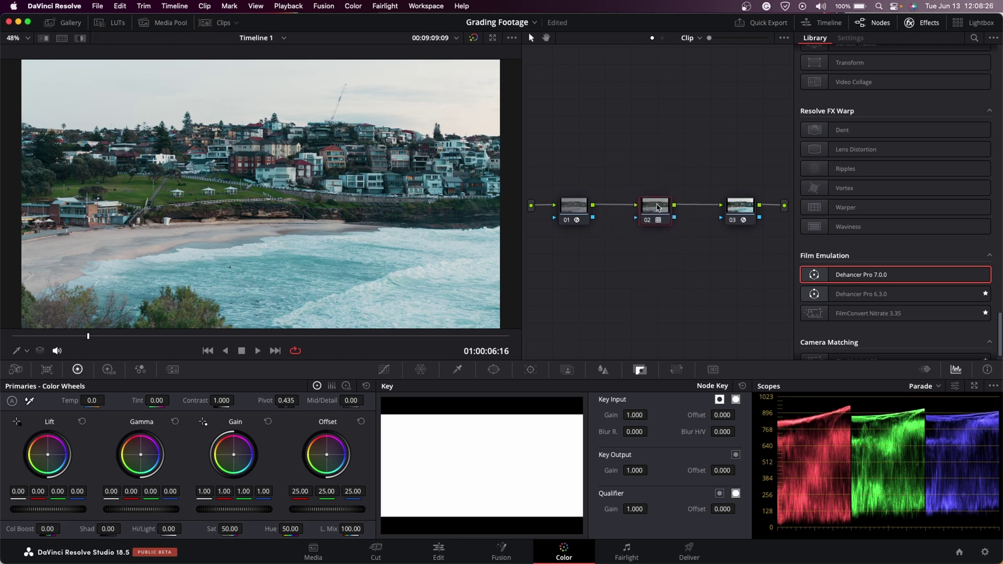
drag(621, 154, 679, 259)
click(575, 206)
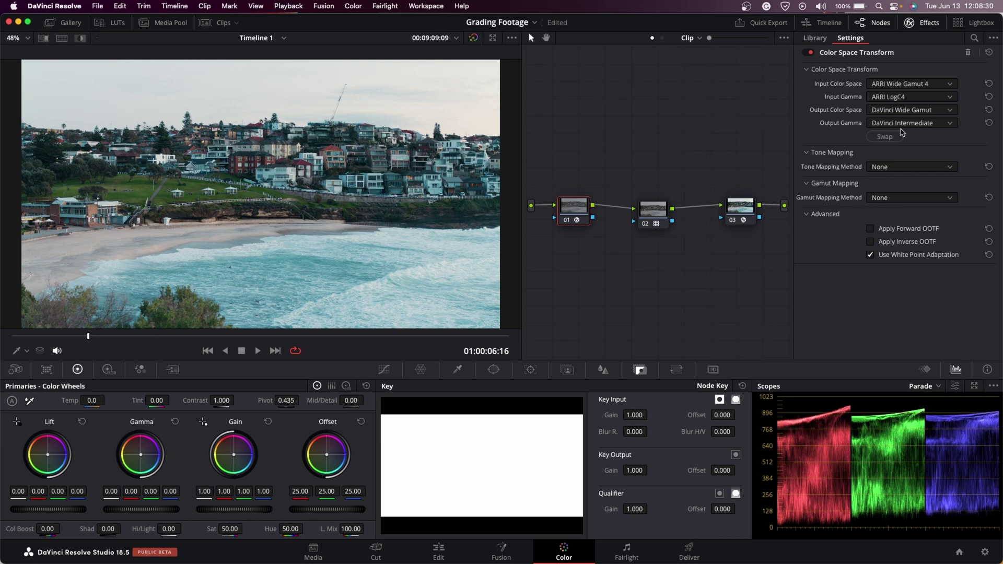
click(737, 211)
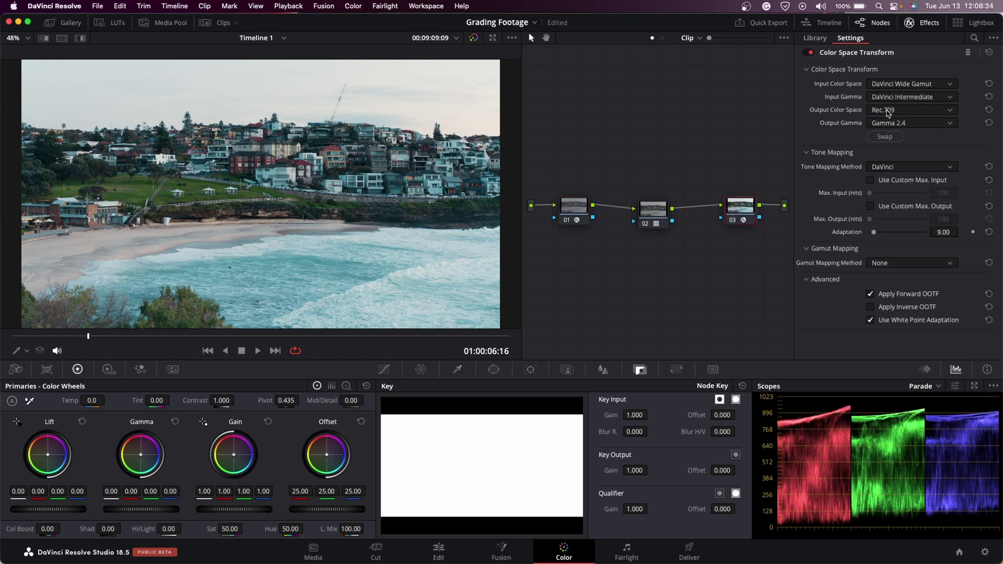
drag(653, 217, 652, 211)
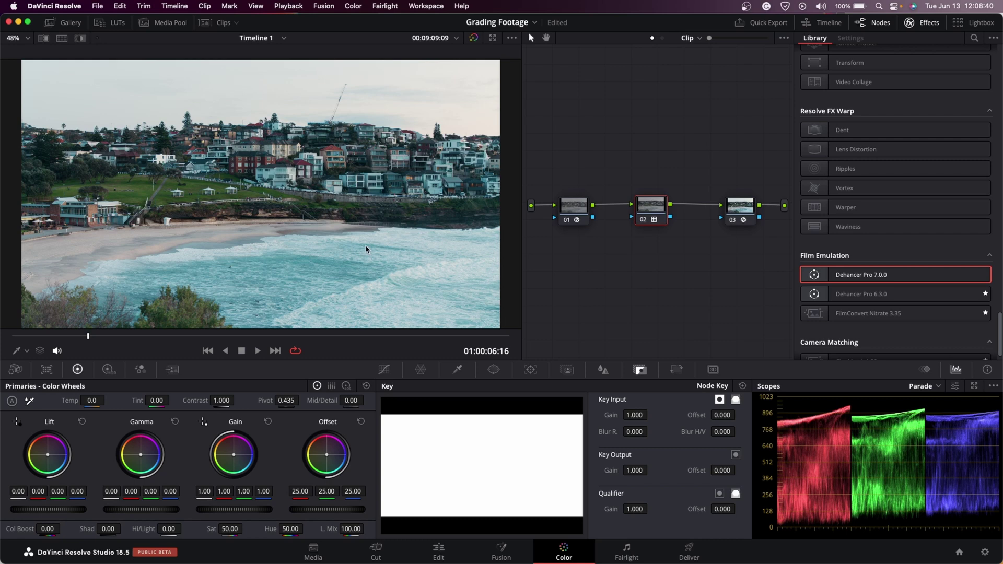
right_click(647, 207)
Step: Try node 02's composite mode as Color, then Luminosity
mouse_move(695, 393)
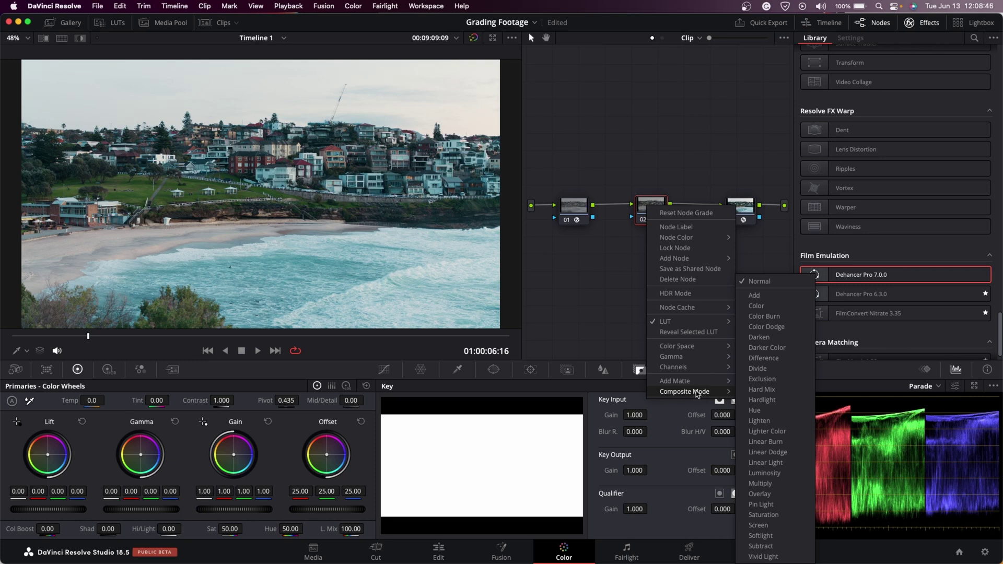
click(763, 316)
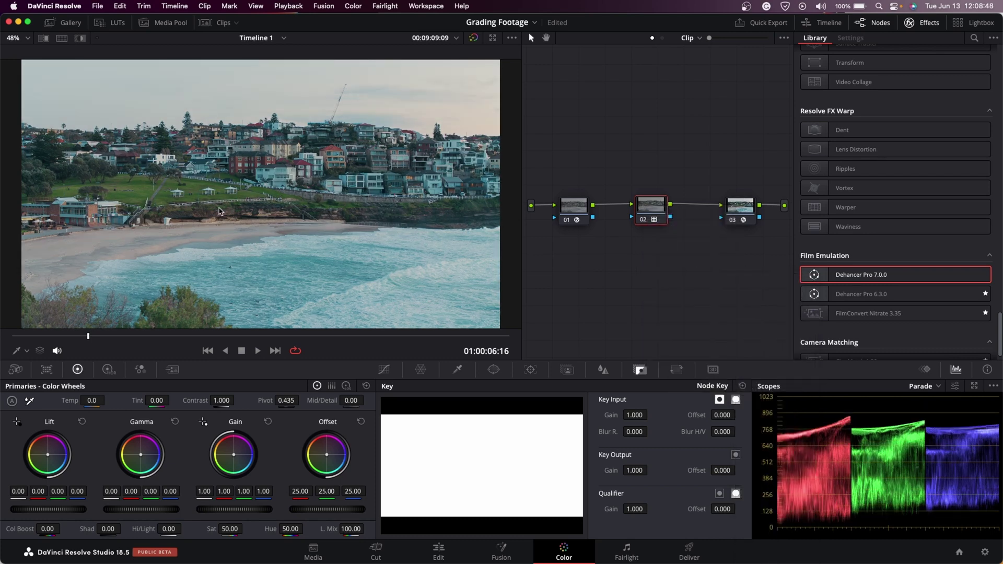
right_click(649, 207)
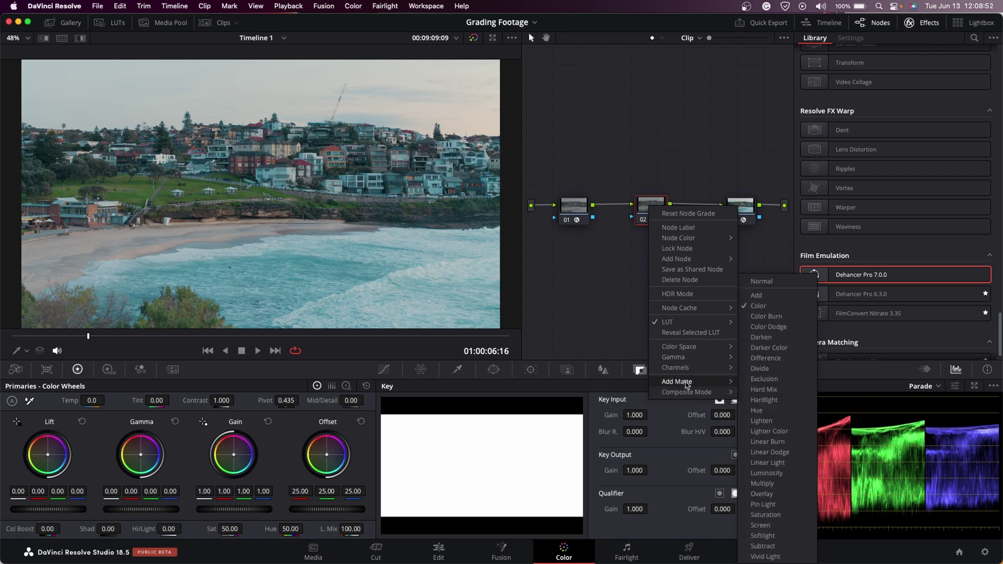
mouse_move(694, 392)
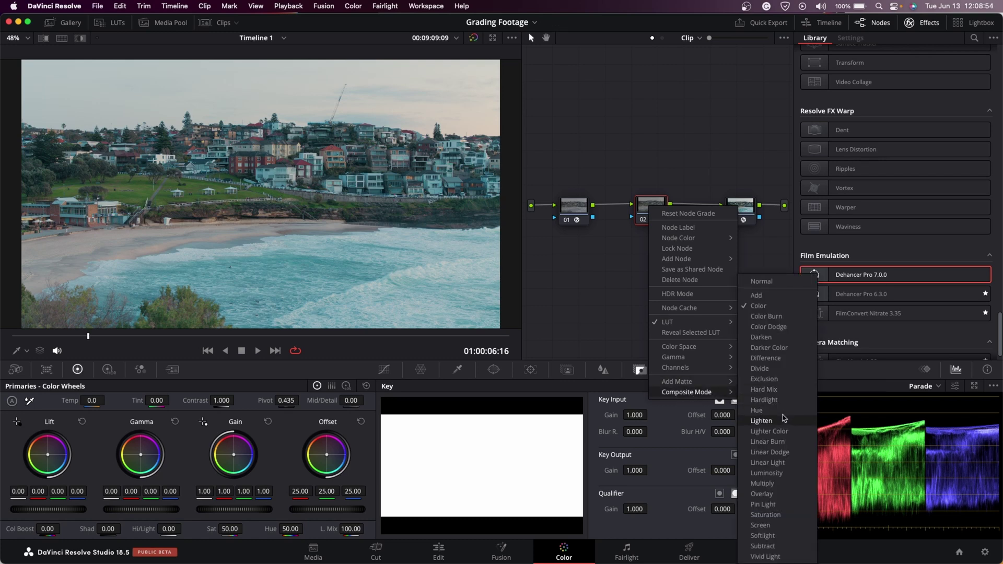
click(783, 473)
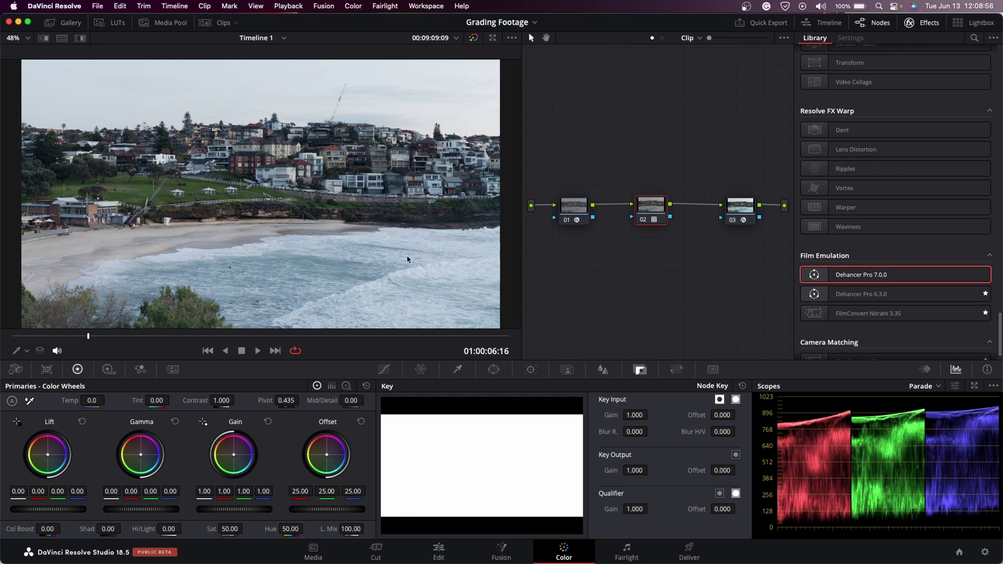
Step: Try Darker Color and Lighter Color on node 02, finally settling on Saturation
right_click(646, 202)
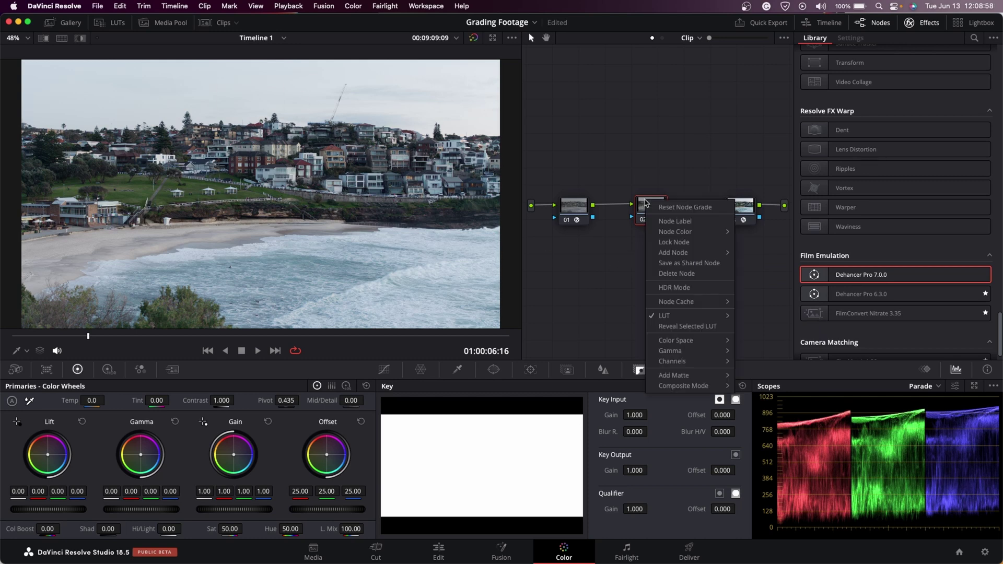
mouse_move(674, 386)
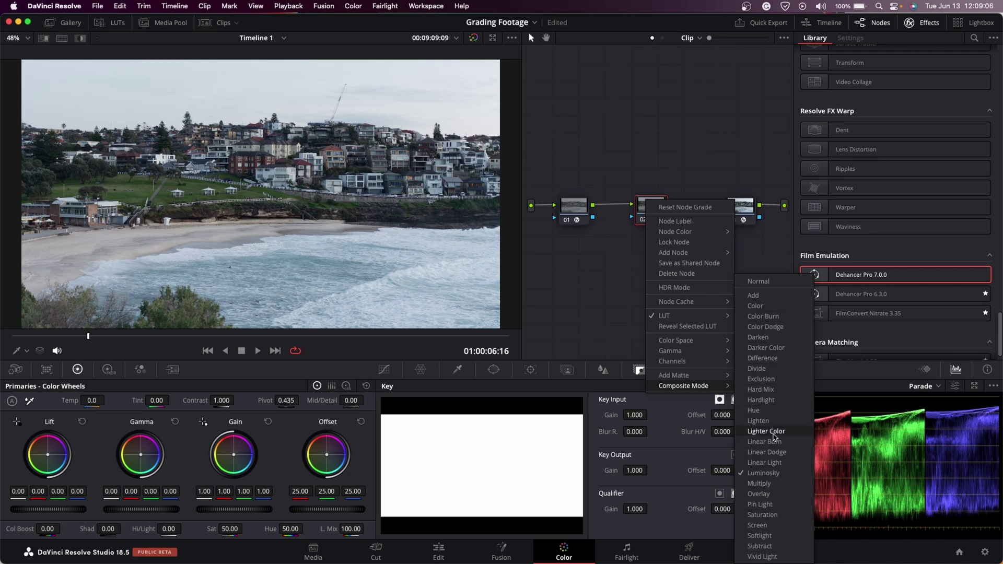
click(755, 348)
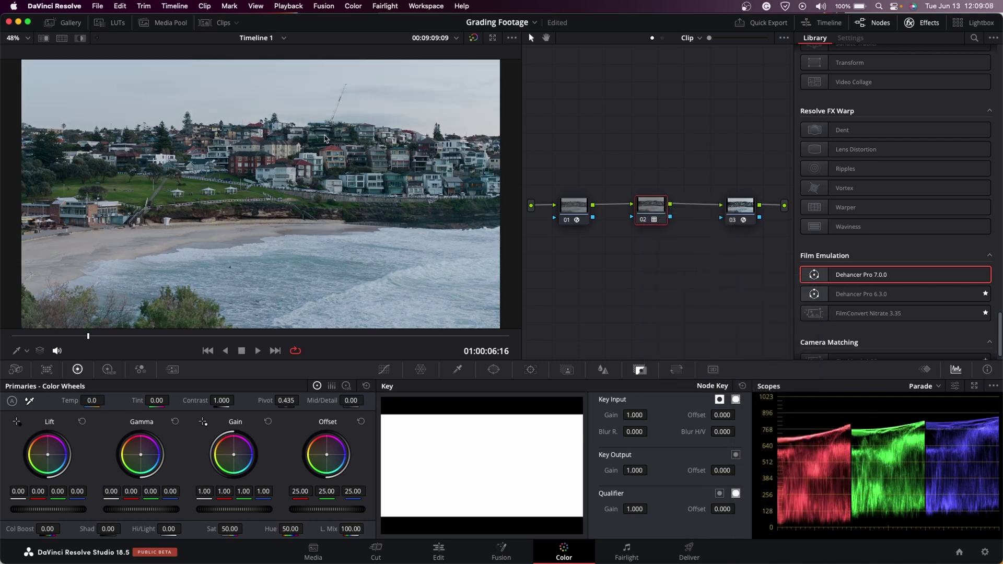
right_click(657, 210)
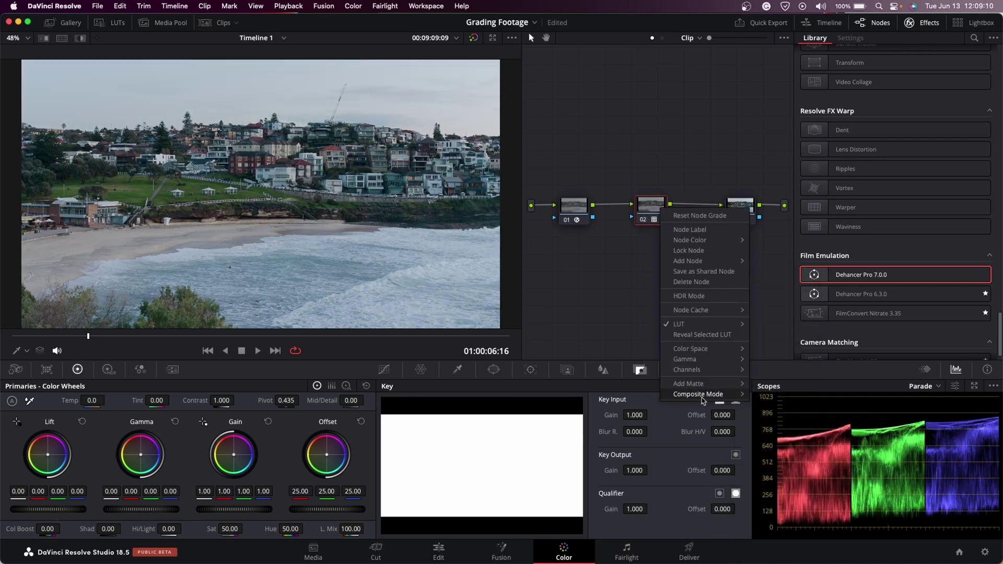
mouse_move(702, 397)
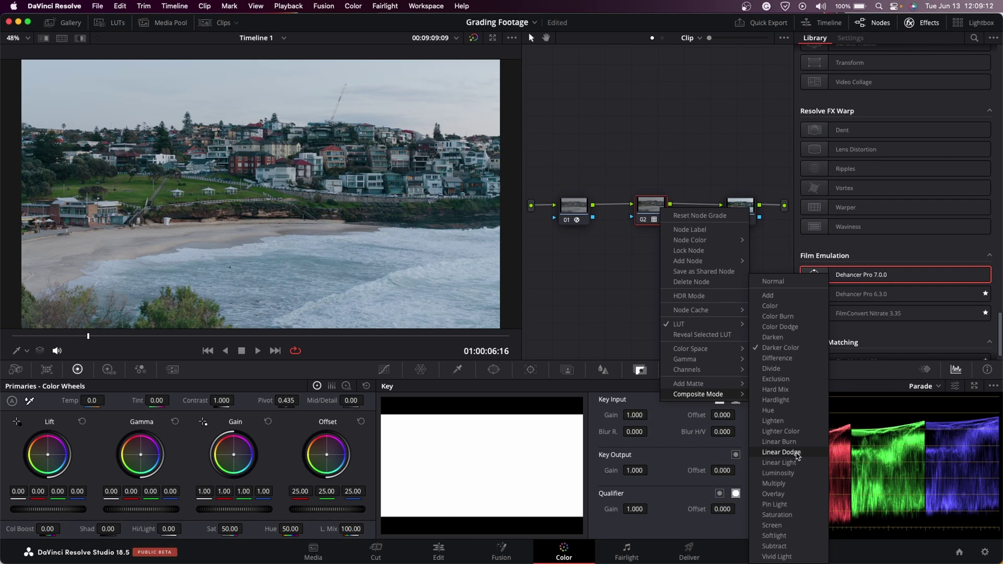
click(783, 432)
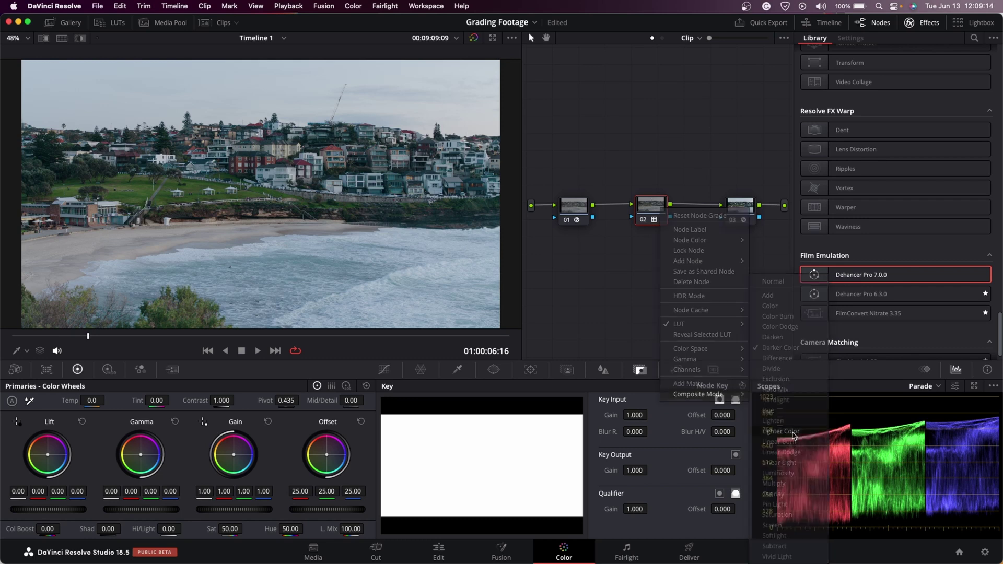
right_click(654, 211)
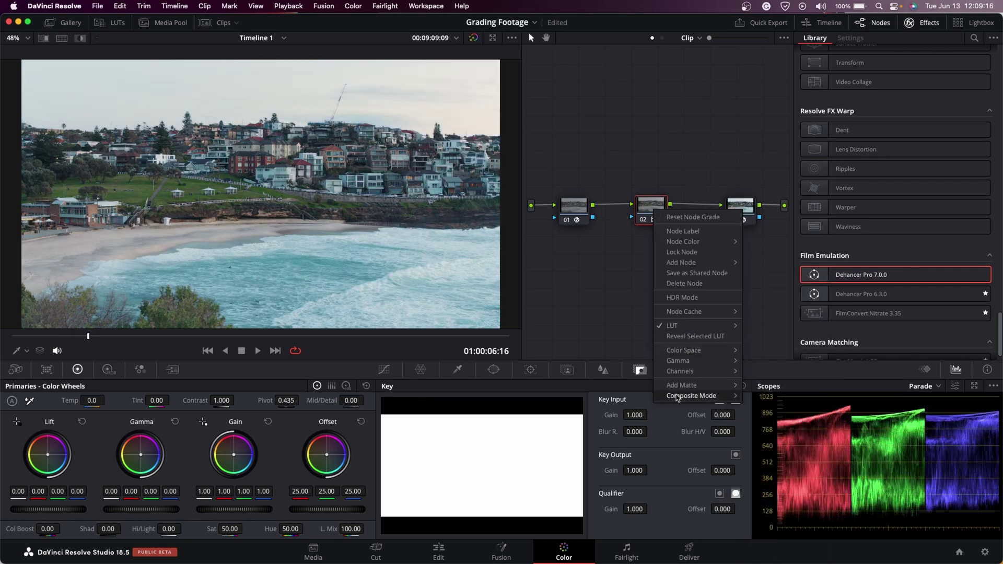
mouse_move(681, 397)
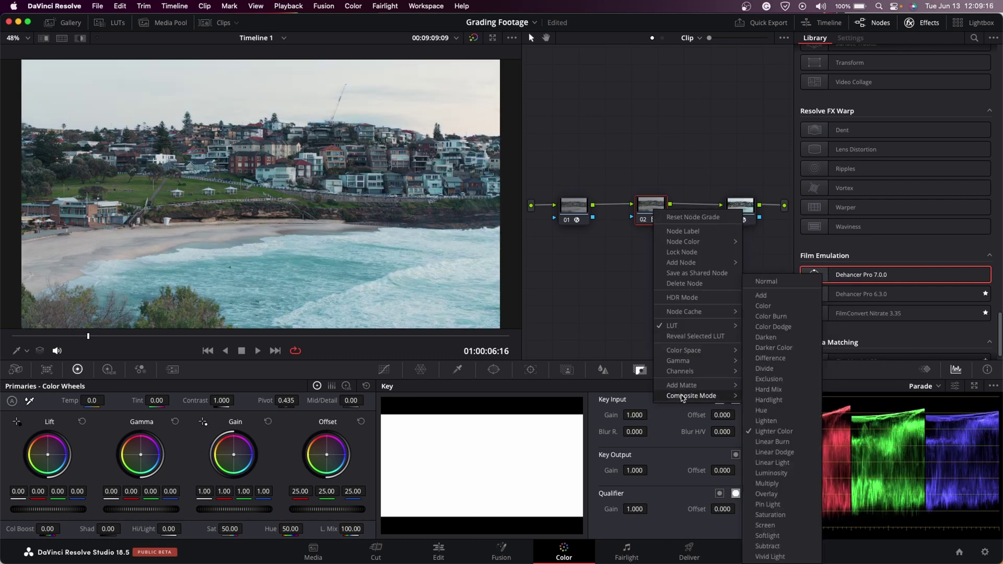
click(777, 519)
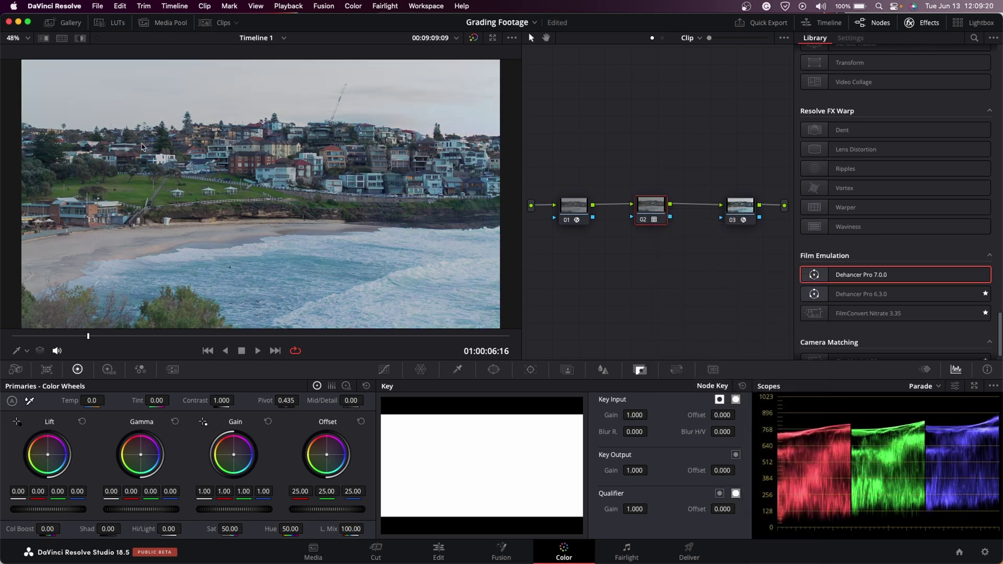